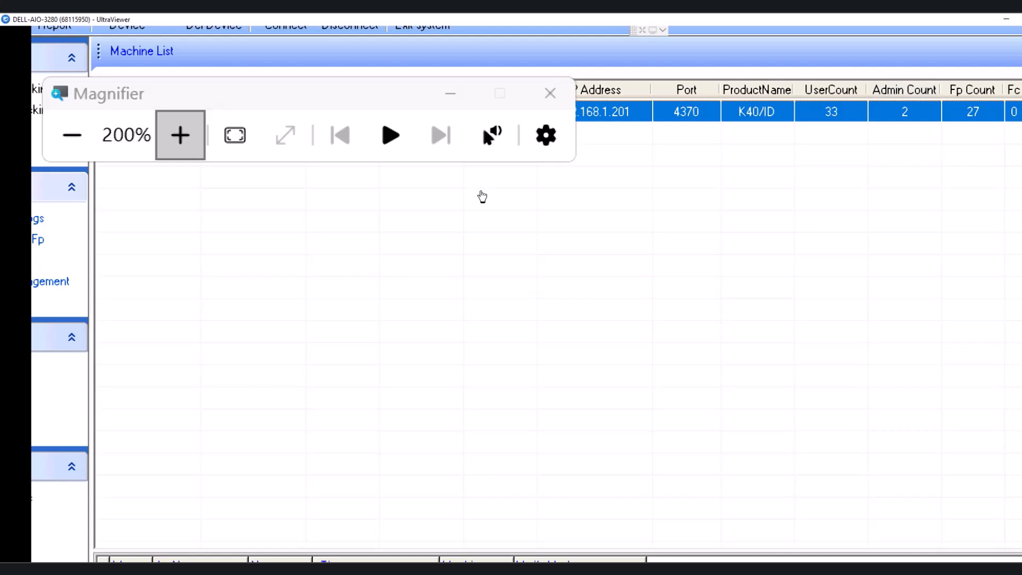
# - Select connected device 2 in the machine list and download its attendance logs
pyautogui.press('super+minus')
pyautogui.click(368, 112)
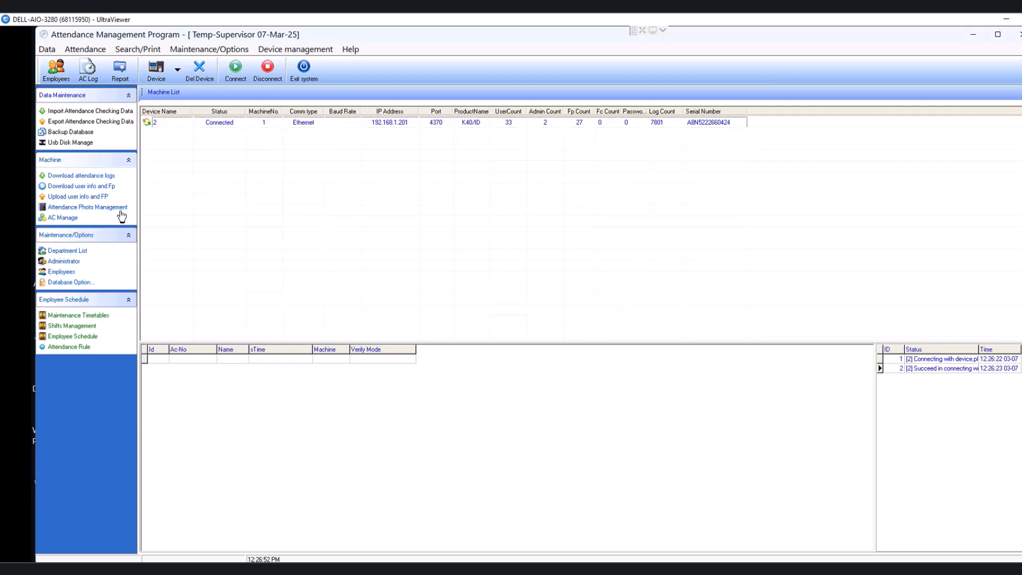
pyautogui.click(221, 127)
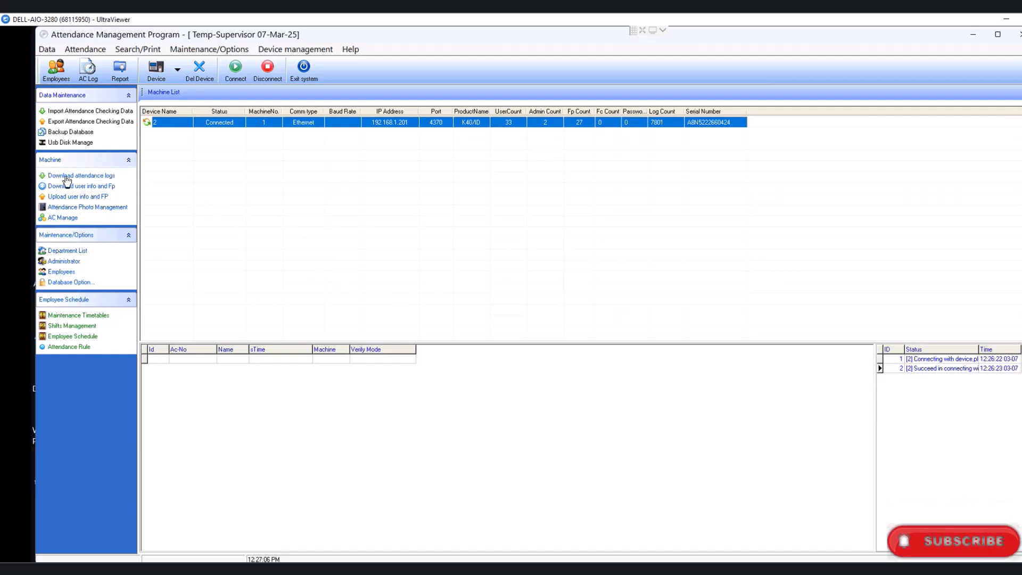
pyautogui.click(95, 178)
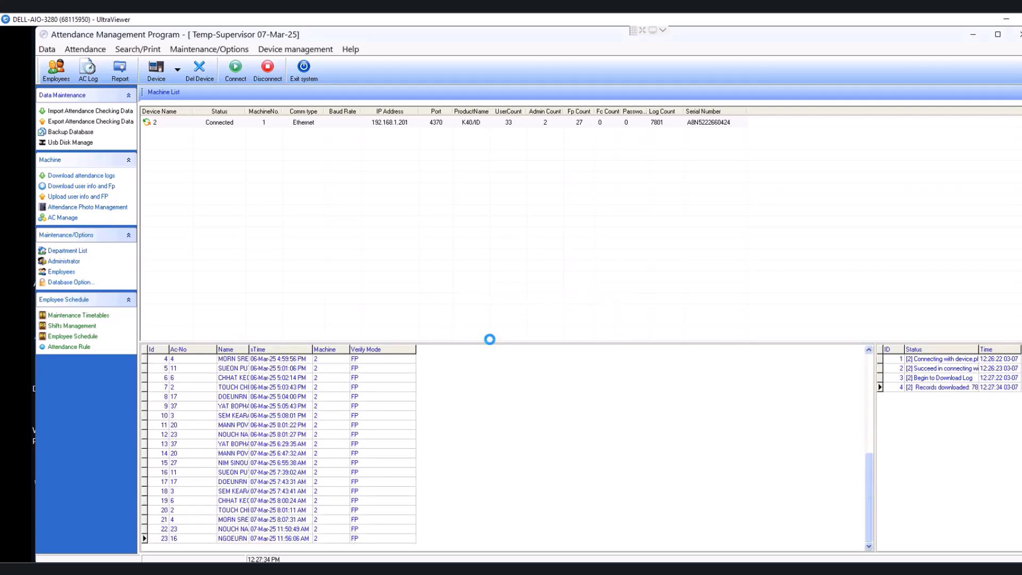
# - Fit the Name column to show full names in the downloaded log list and narrow the Ac-No column
pyautogui.doubleClick(250, 349)
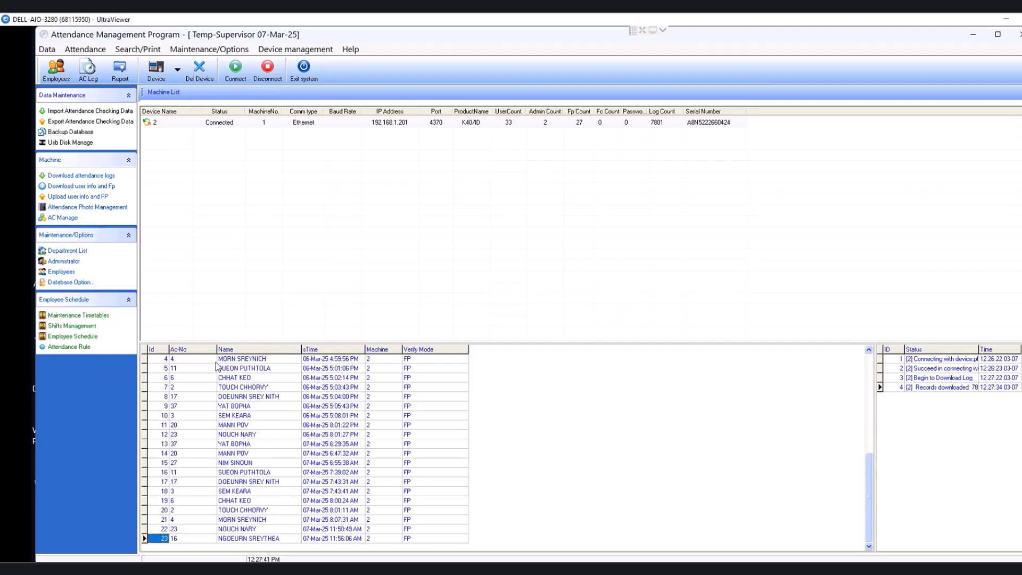
pyautogui.moveTo(331, 407); pyautogui.dragTo(299, 485)
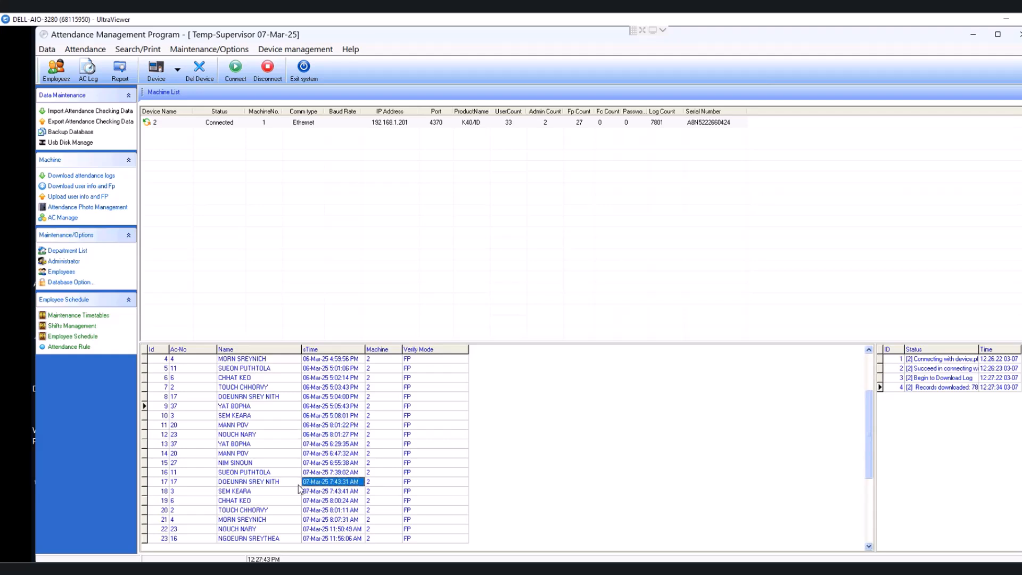
pyautogui.scroll(-6, 299, 486)
pyautogui.scroll(9, 272, 492)
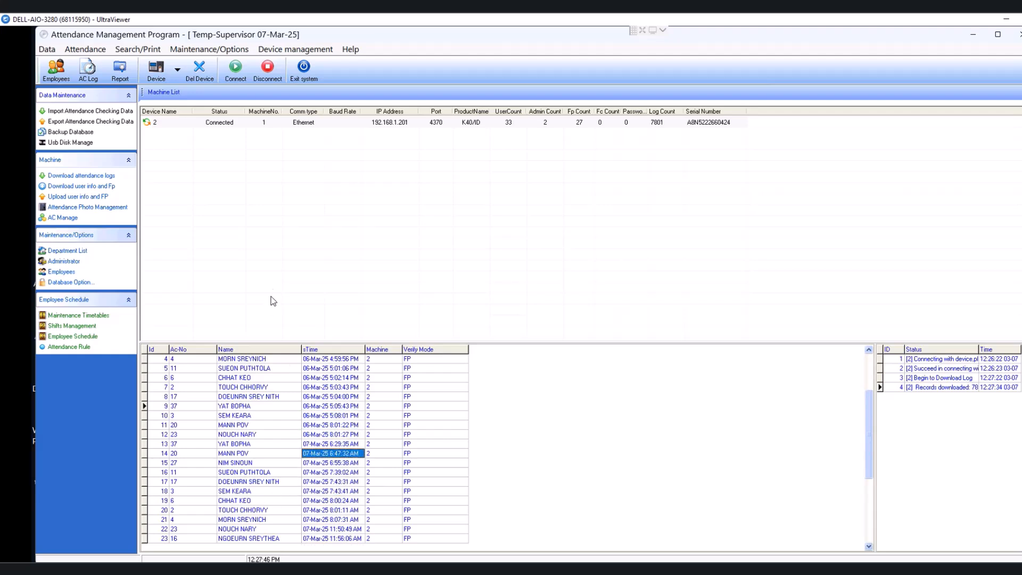
pyautogui.scroll(4, 351, 438)
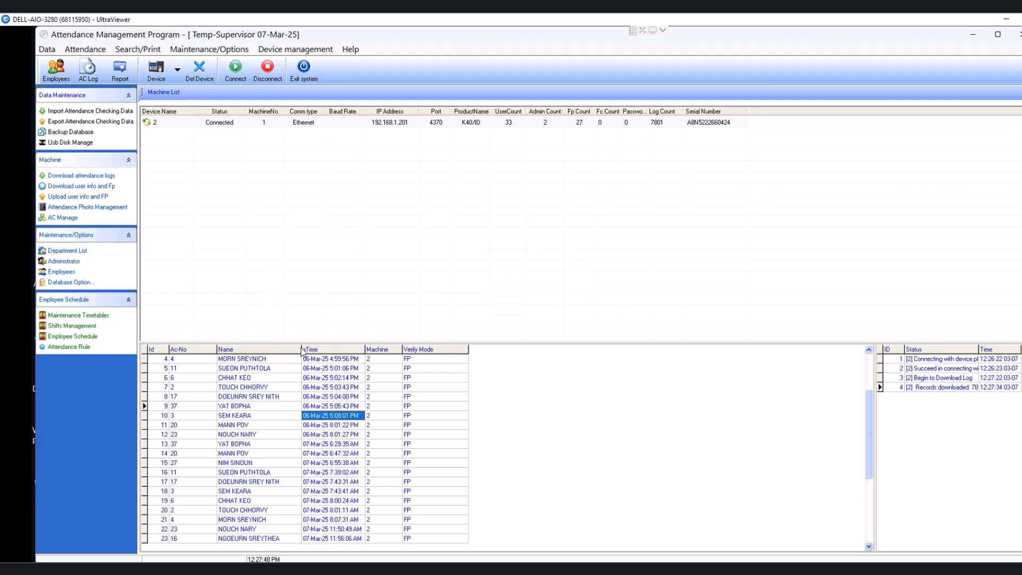
pyautogui.moveTo(302, 350); pyautogui.dragTo(285, 350)
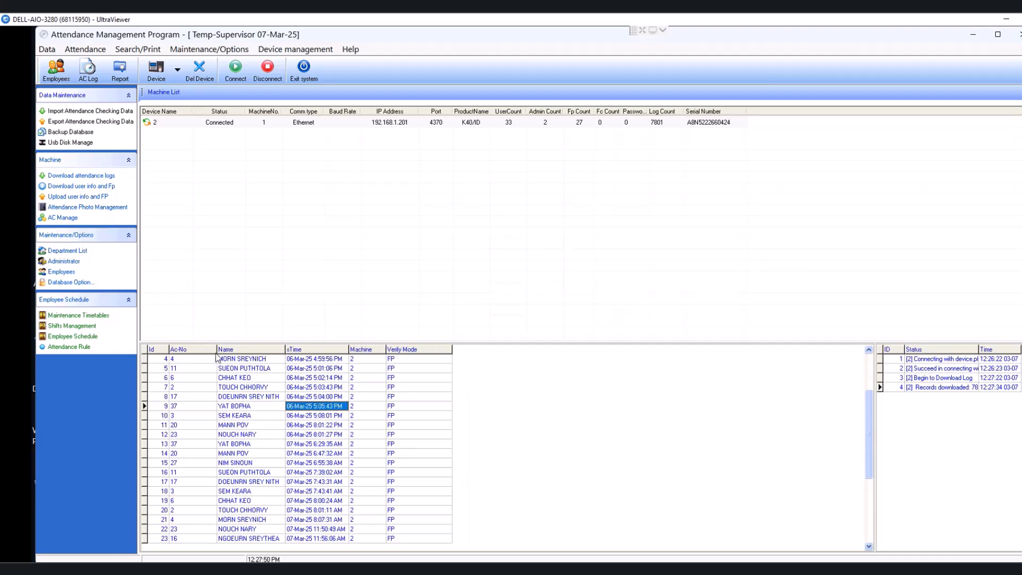
pyautogui.moveTo(216, 350); pyautogui.dragTo(193, 350)
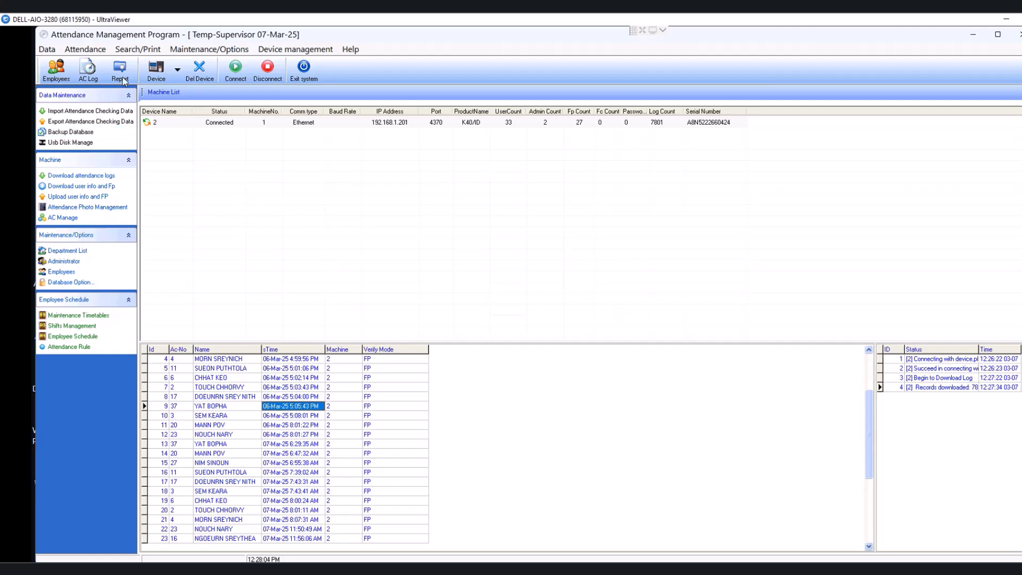
# - Open the attendance calculation report and set its department to OUR COMPANY, keeping all employees included
pyautogui.click(280, 288)
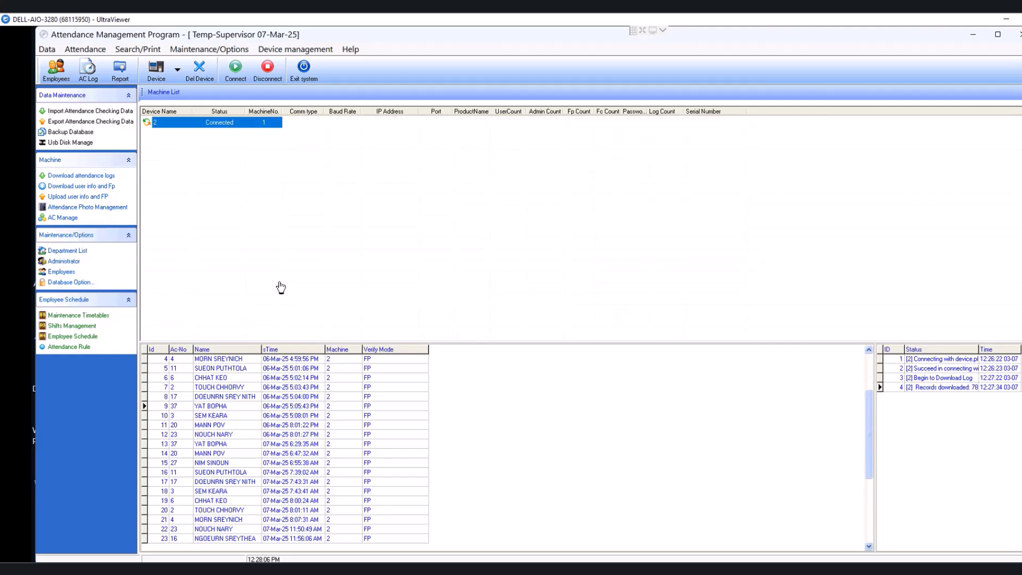
pyautogui.click(69, 177)
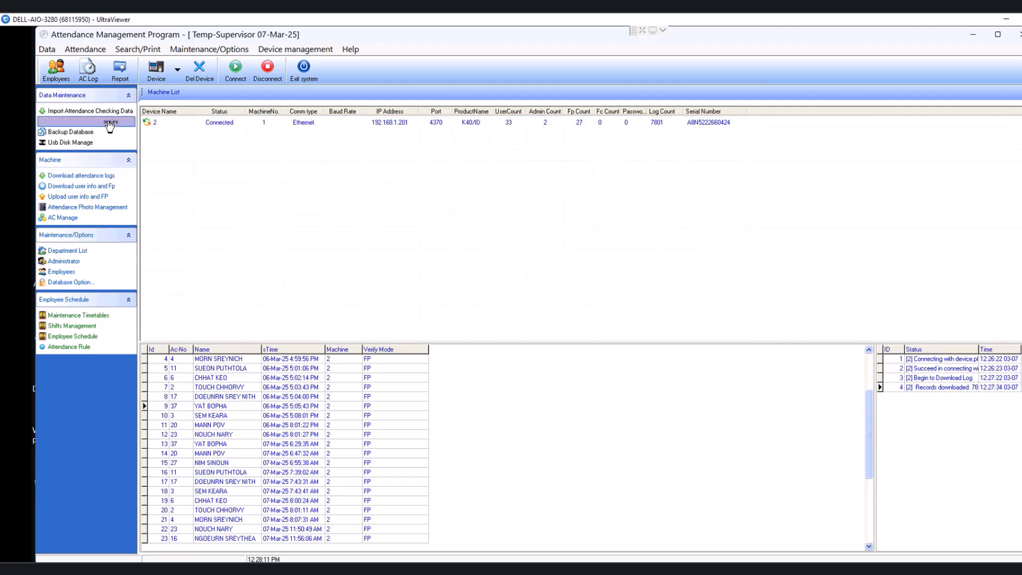
pyautogui.click(121, 70)
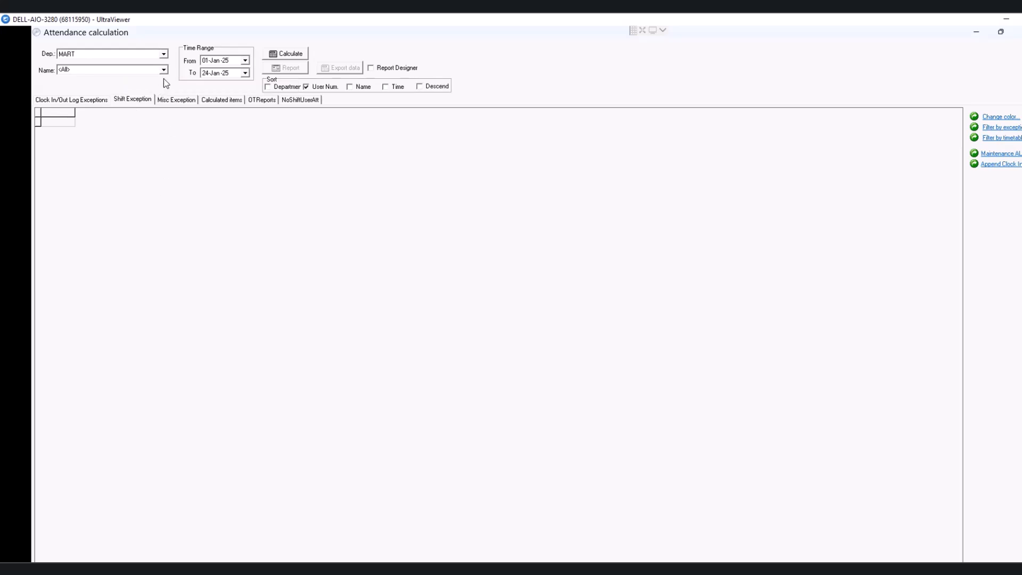
pyautogui.click(165, 55)
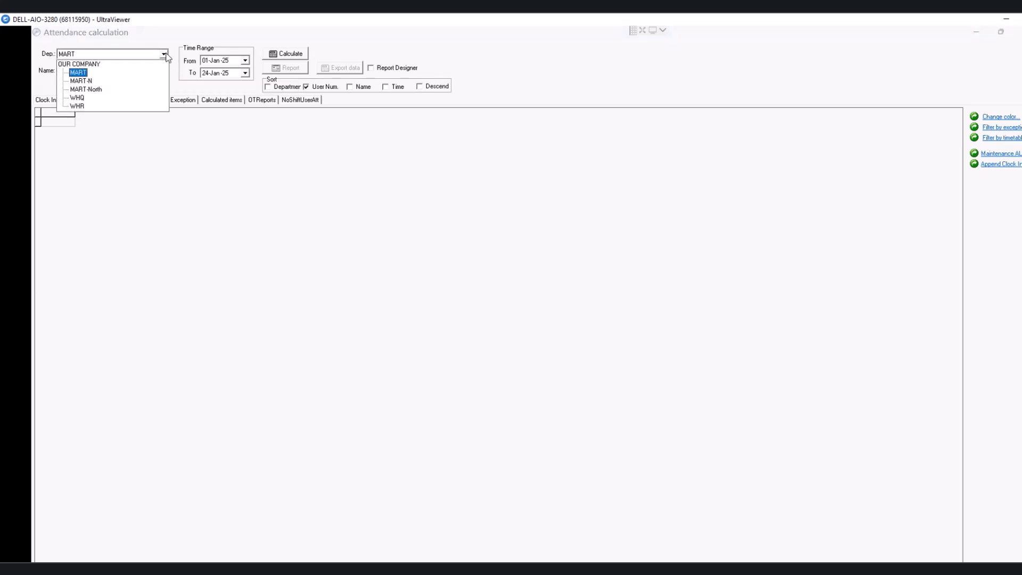
pyautogui.click(91, 64)
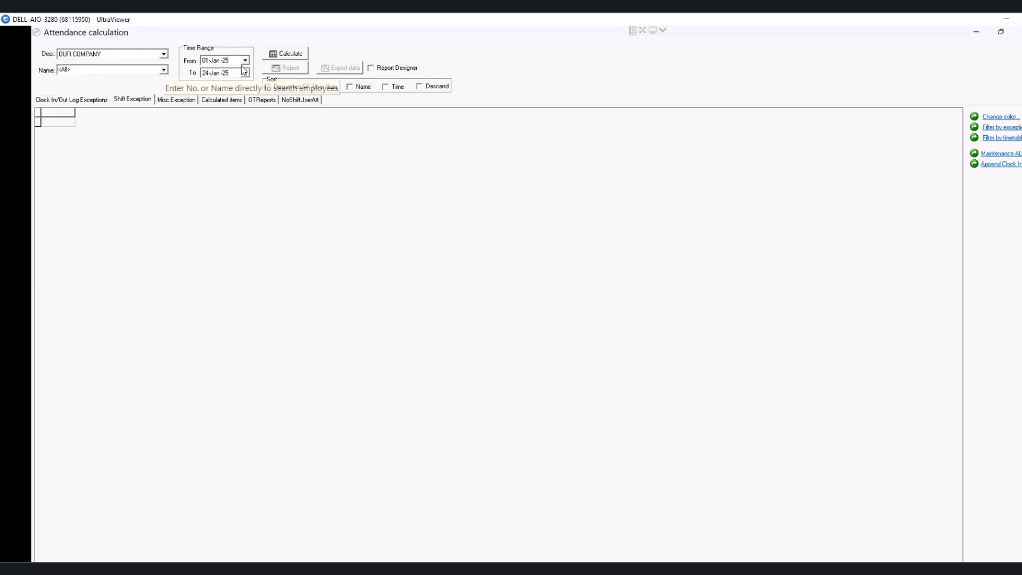
pyautogui.click(164, 71)
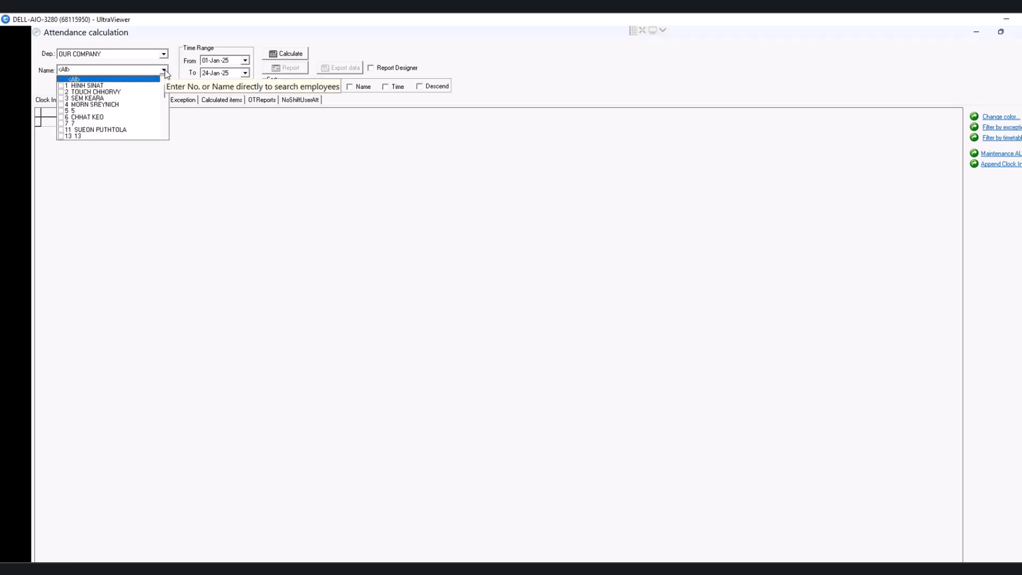
# - Set the time range from 07-Mar-25 to 07-Mar-25 and calculate the attendance
pyautogui.click(244, 60)
pyautogui.click(254, 141)
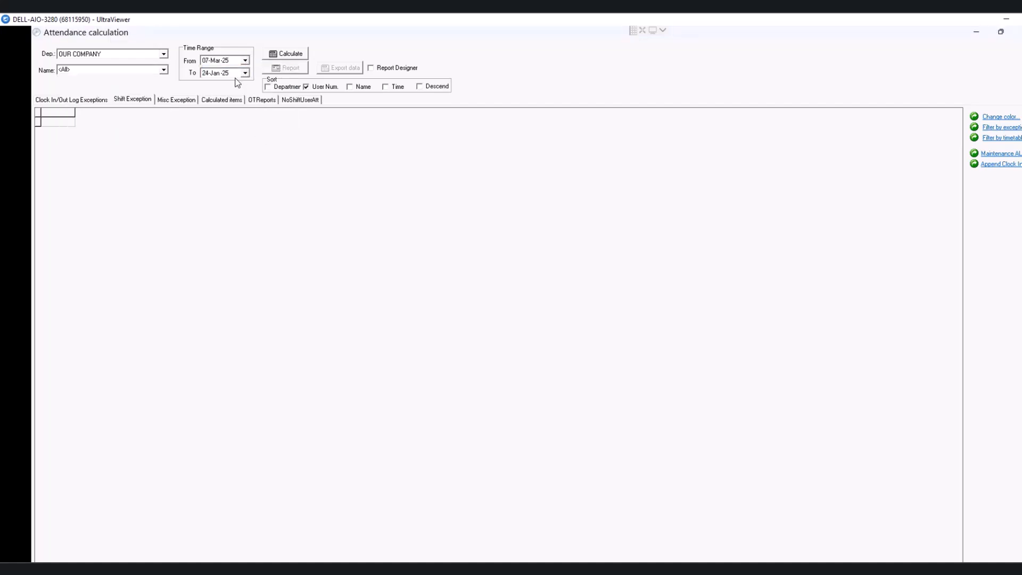
pyautogui.click(244, 75)
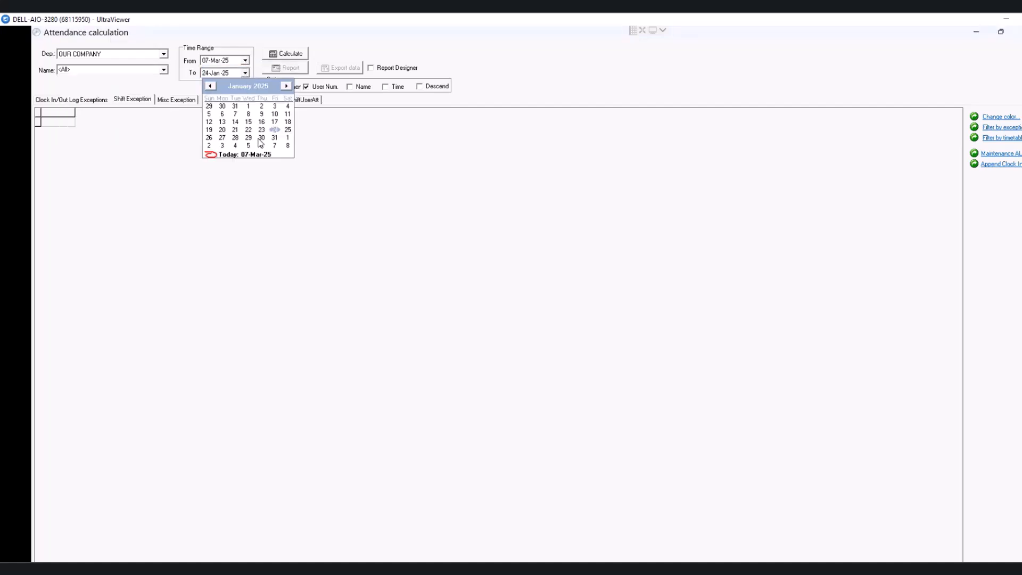
pyautogui.click(270, 156)
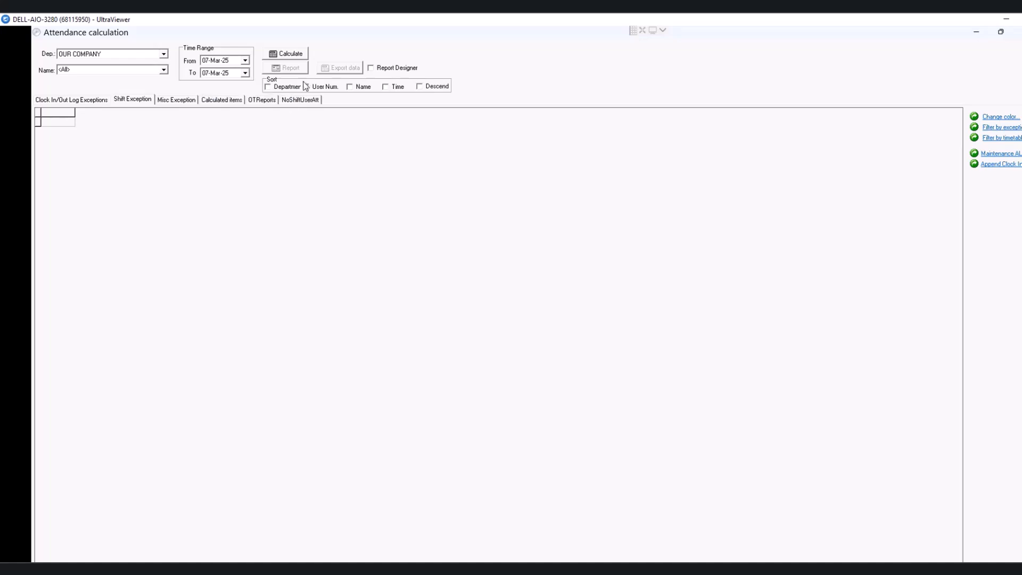
pyautogui.click(289, 54)
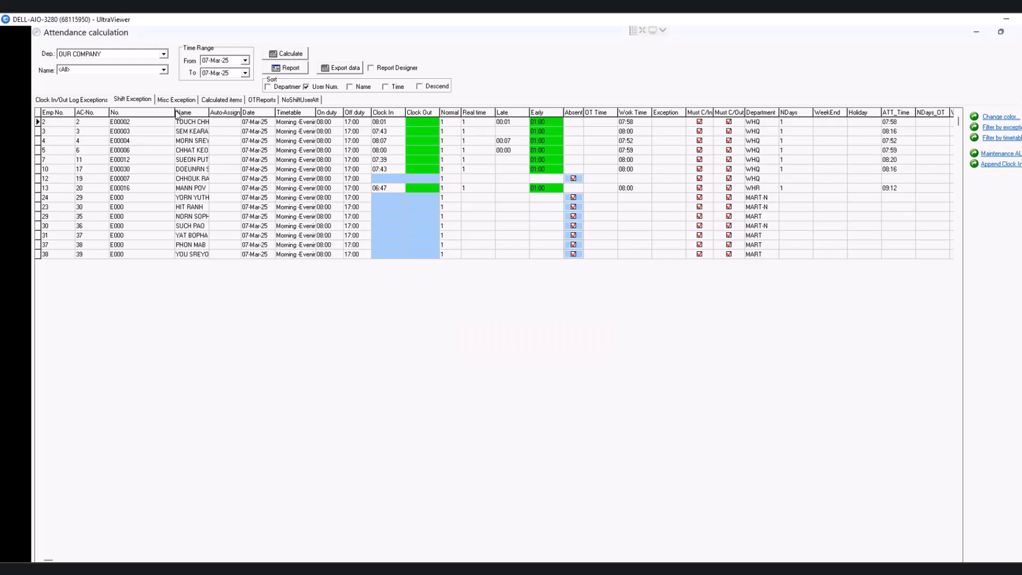
# - Widen the Timetable column in the shift exception results so the timetable name is fully readable
pyautogui.moveTo(209, 113); pyautogui.dragTo(195, 112)
pyautogui.click(192, 123)
pyautogui.moveTo(315, 112); pyautogui.dragTo(342, 113)
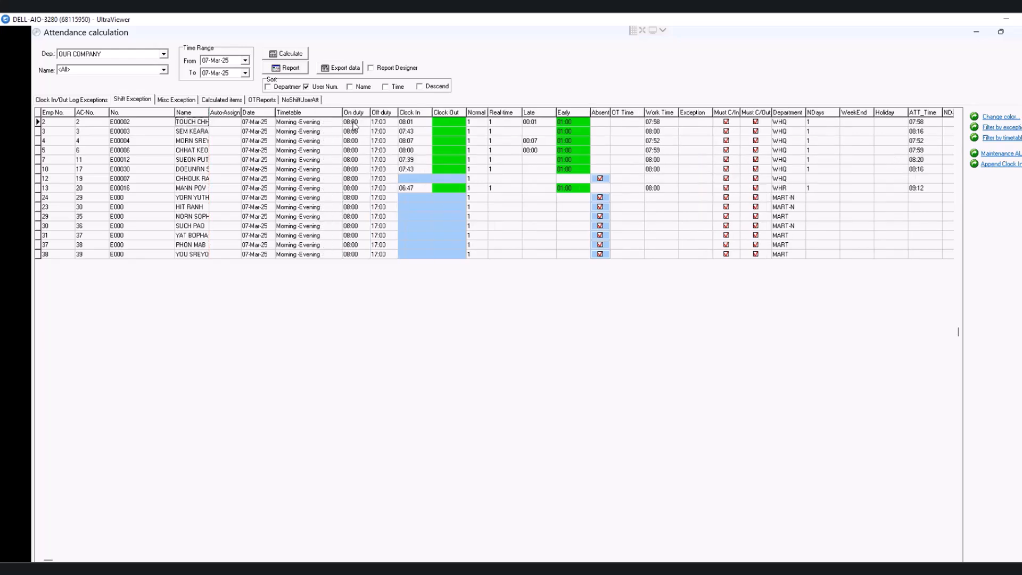
# - Examine the clock-in, late and early times of the employees in the 07-Mar-25 shift exception results
pyautogui.click(411, 123)
pyautogui.click(565, 122)
pyautogui.click(539, 122)
pyautogui.click(537, 142)
pyautogui.click(537, 141)
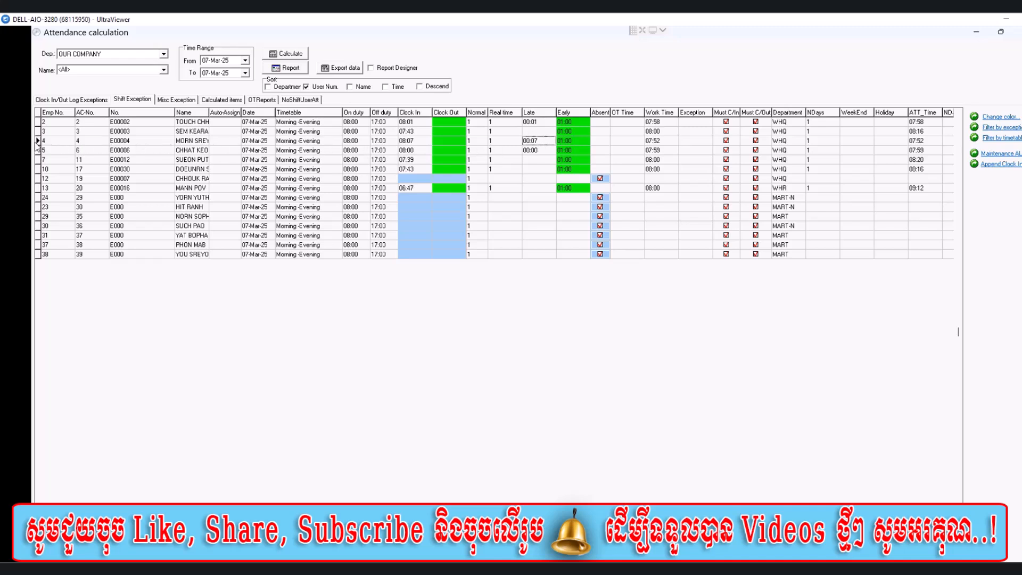
pyautogui.click(540, 151)
pyautogui.click(541, 152)
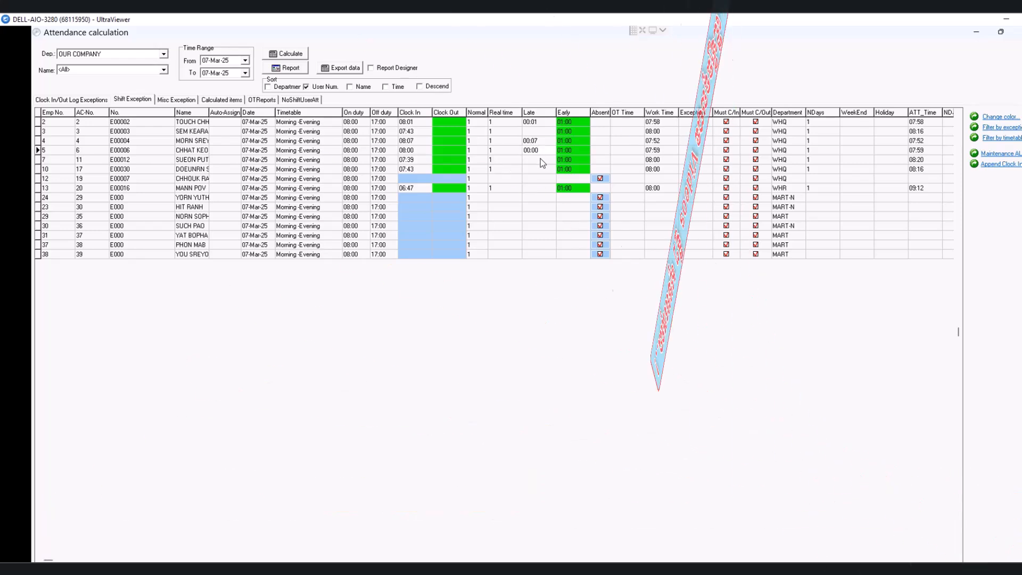
pyautogui.click(539, 159)
pyautogui.click(538, 153)
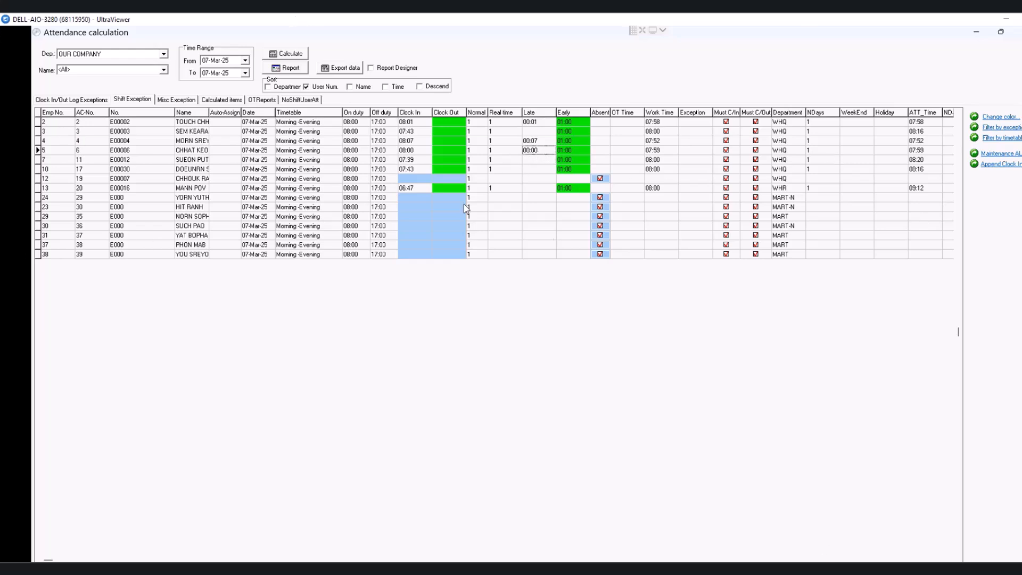
# - Change the time range to 06-Mar-25 for both start and end dates and recalculate the attendance
pyautogui.click(245, 73)
pyautogui.click(245, 60)
pyautogui.click(245, 61)
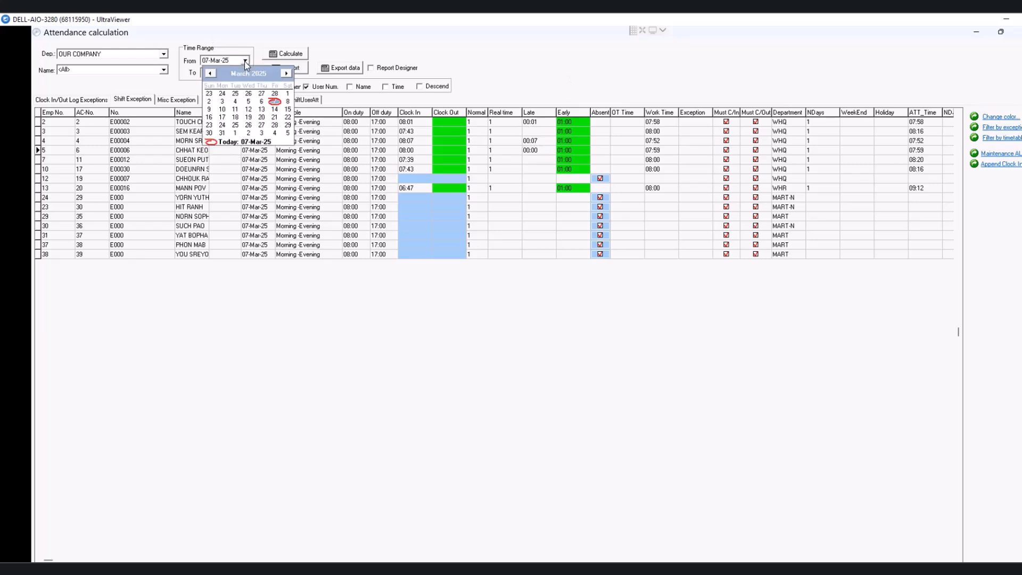
pyautogui.click(261, 101)
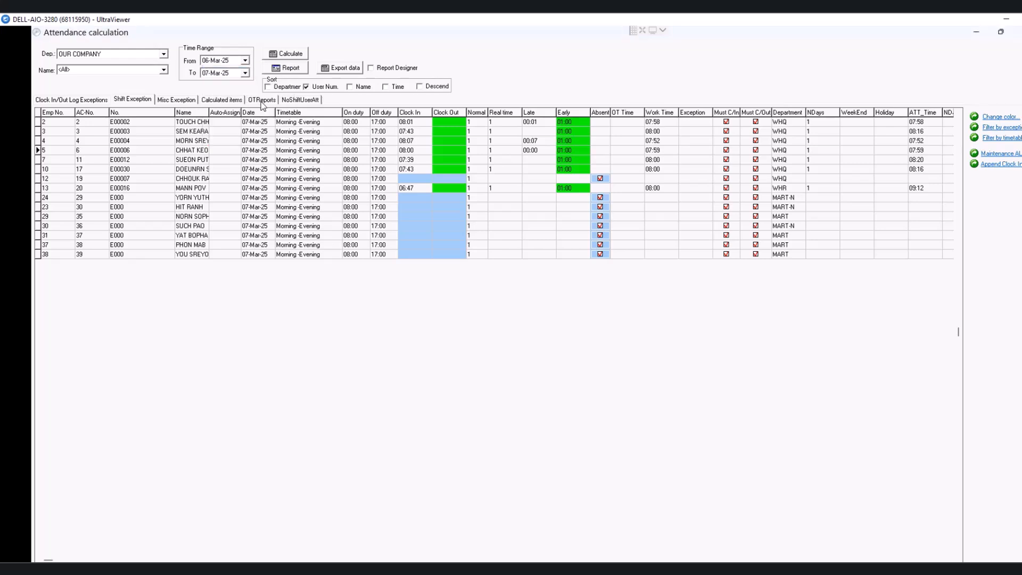
pyautogui.click(245, 73)
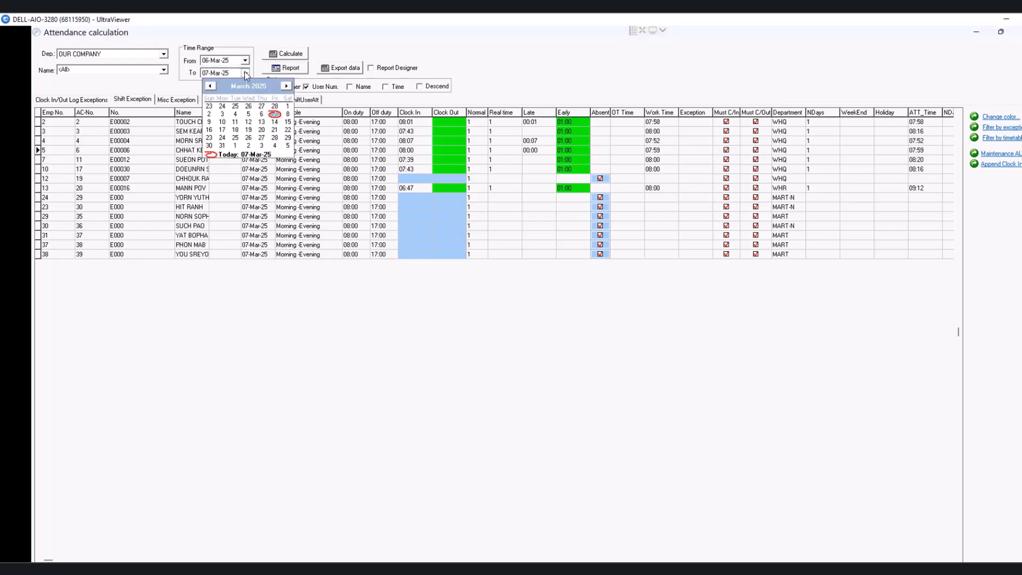
pyautogui.click(261, 114)
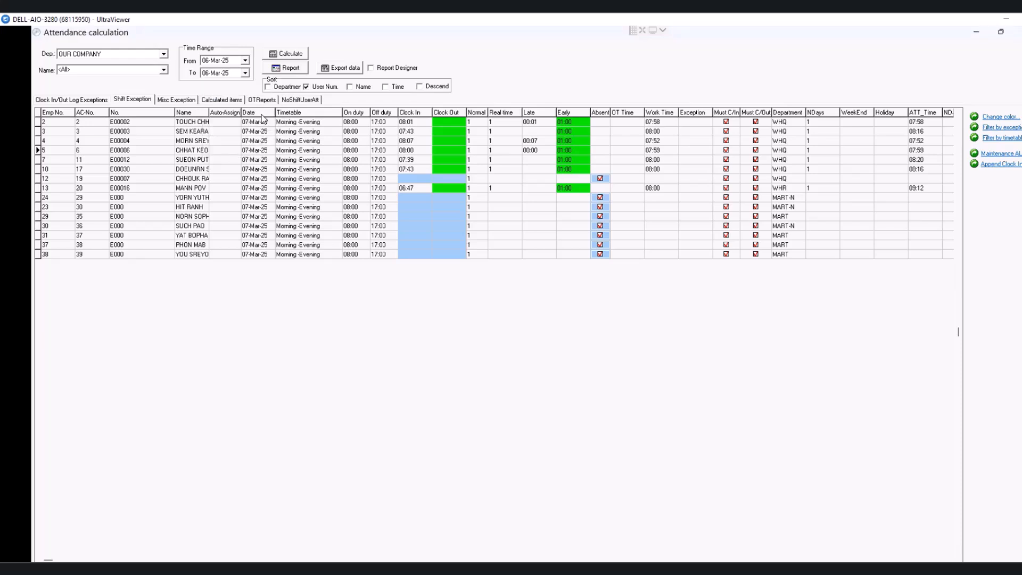
pyautogui.click(294, 55)
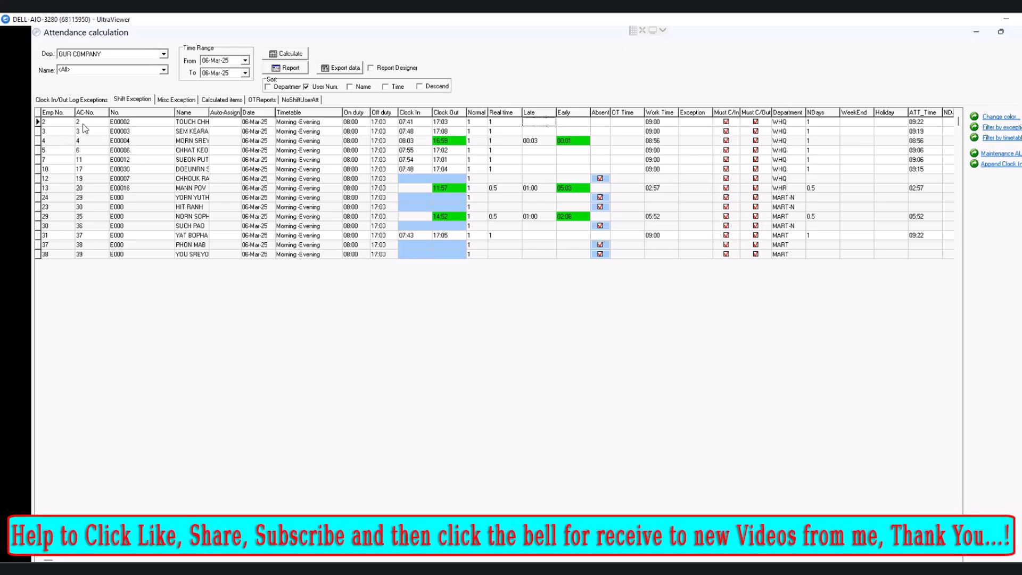
# - Examine the clock-in, clock-out, late and early times in the 06-Mar-25 results, including the highlighted early departures
pyautogui.click(417, 122)
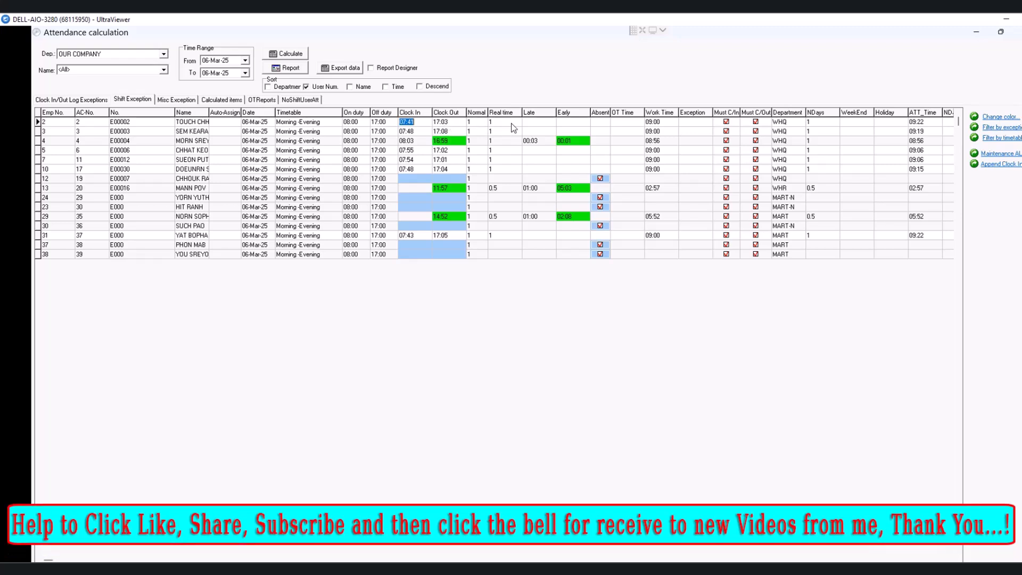
pyautogui.click(535, 124)
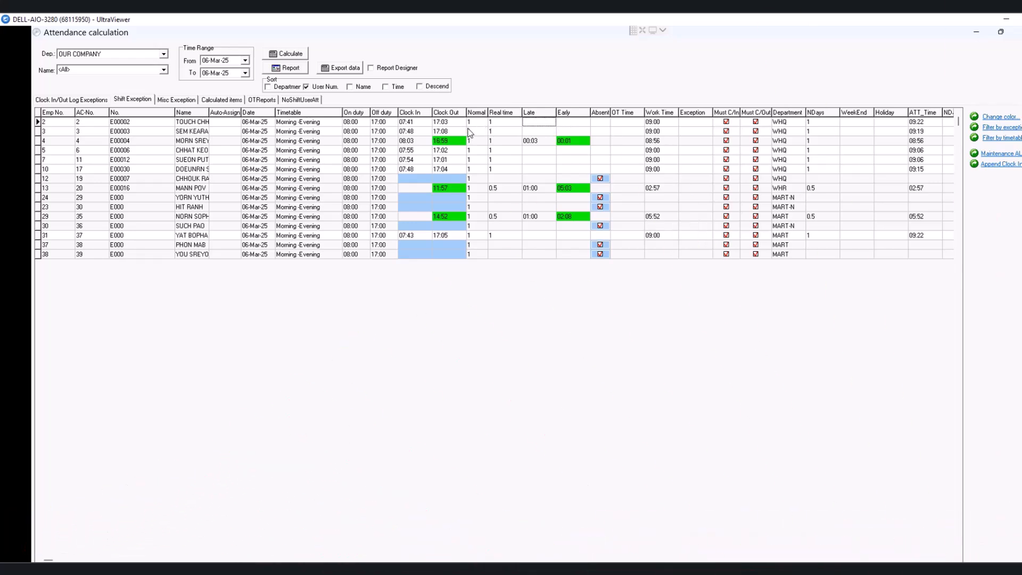
pyautogui.click(452, 123)
pyautogui.click(448, 122)
pyautogui.click(447, 141)
pyautogui.click(559, 143)
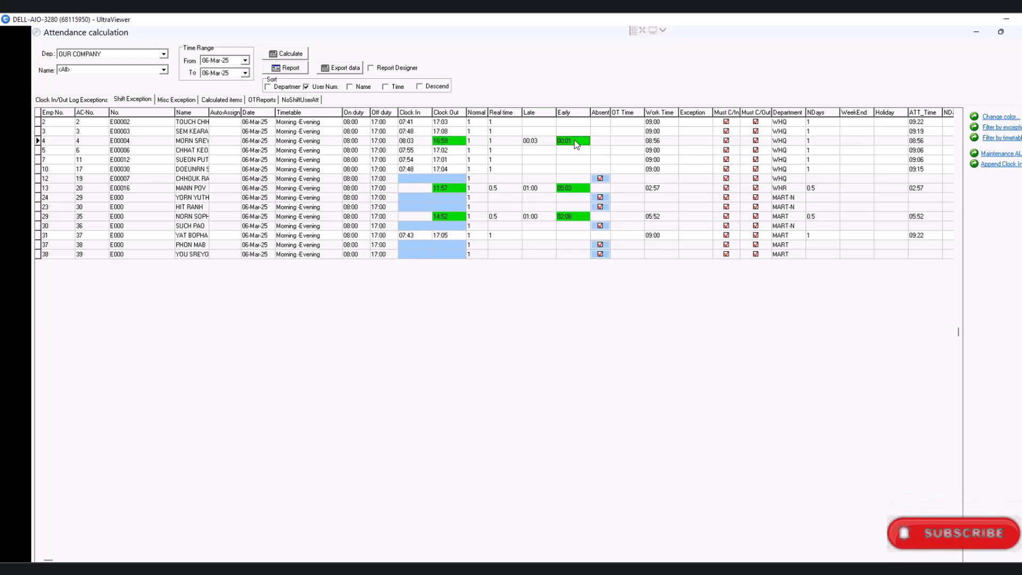
pyautogui.click(446, 191)
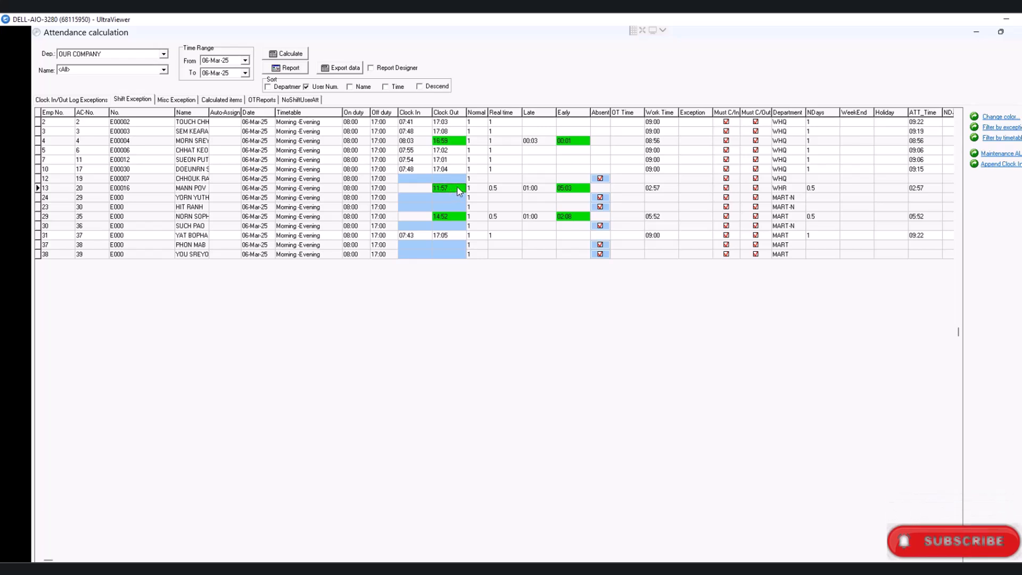
pyautogui.click(454, 190)
pyautogui.click(579, 190)
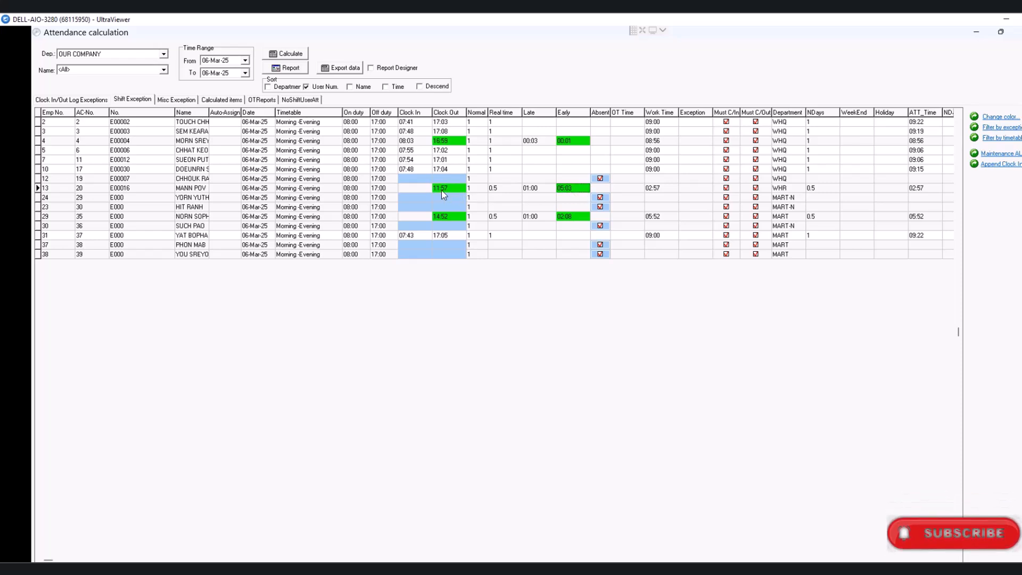
pyautogui.click(571, 189)
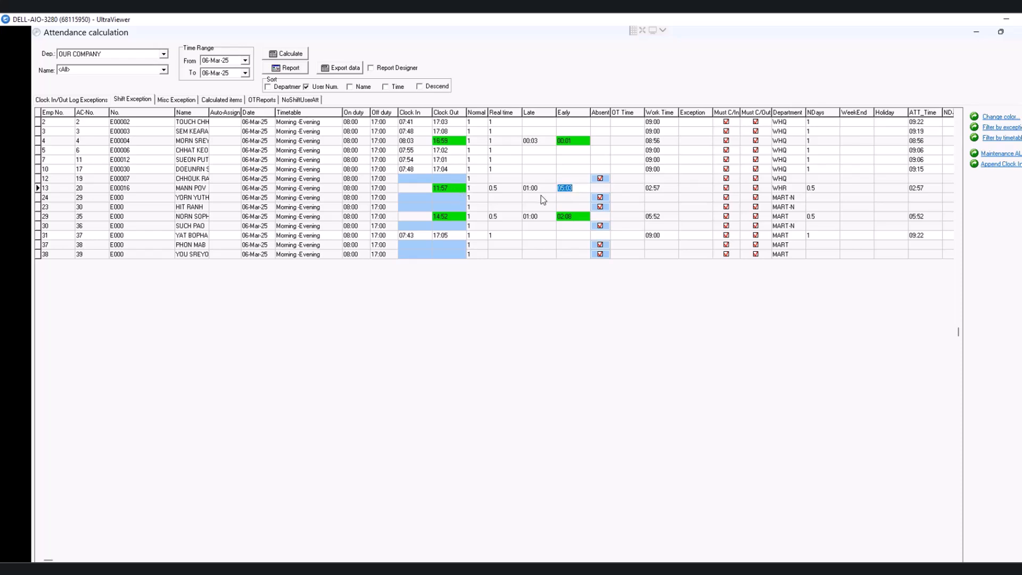
pyautogui.click(577, 188)
# - View the employee list for the whole company and for the MART department
pyautogui.click(164, 70)
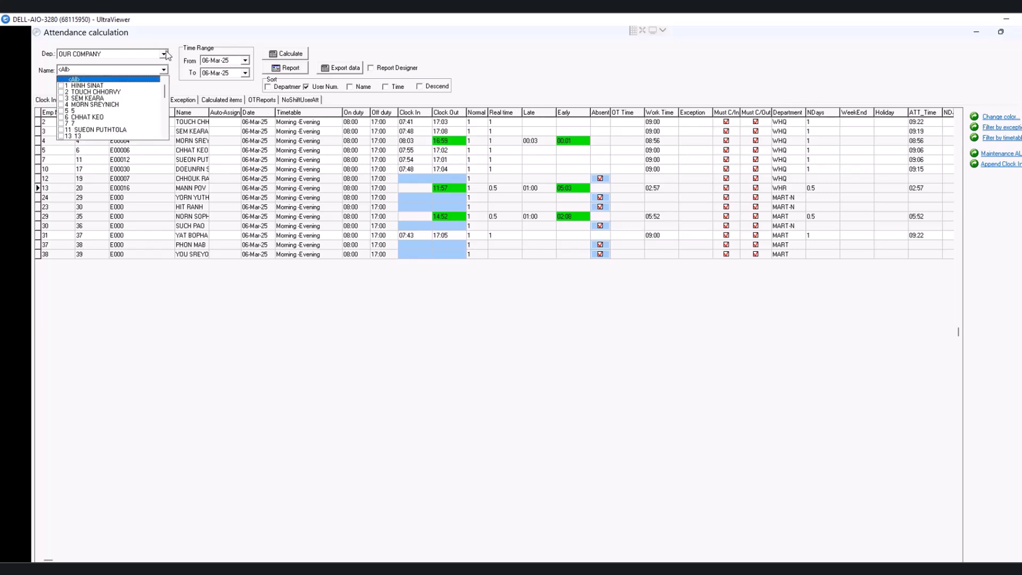
pyautogui.click(164, 54)
pyautogui.click(78, 72)
pyautogui.click(163, 70)
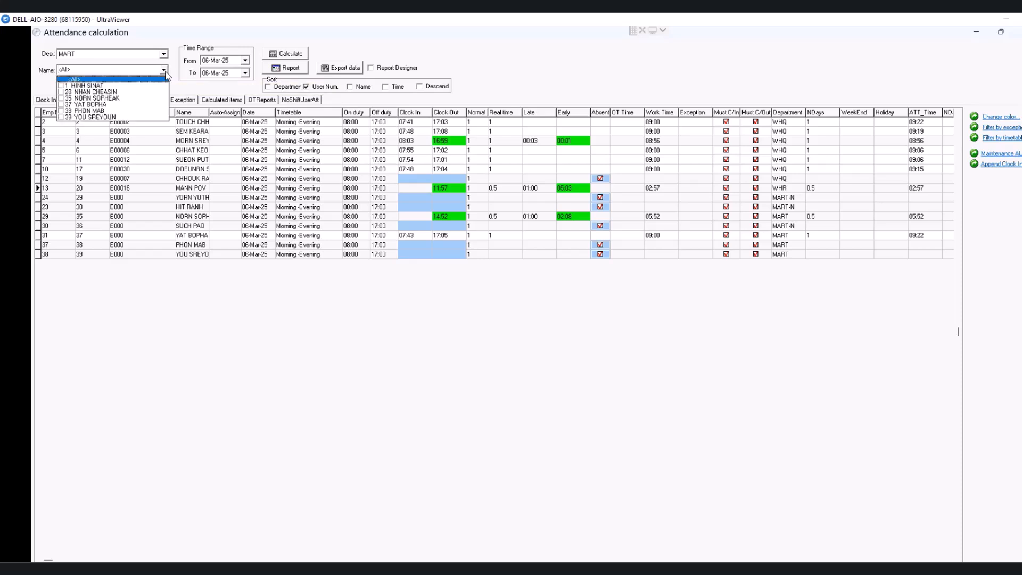
# - Switch the department to MART-N and on to WHQ, and view the employee list of WHQ
pyautogui.click(164, 54)
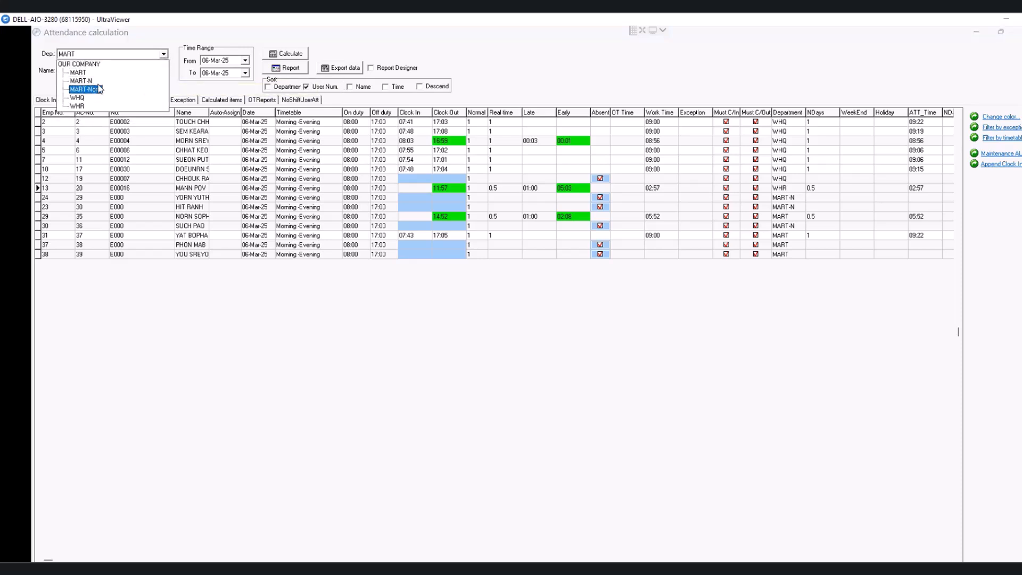
pyautogui.click(104, 83)
pyautogui.click(164, 55)
pyautogui.click(77, 98)
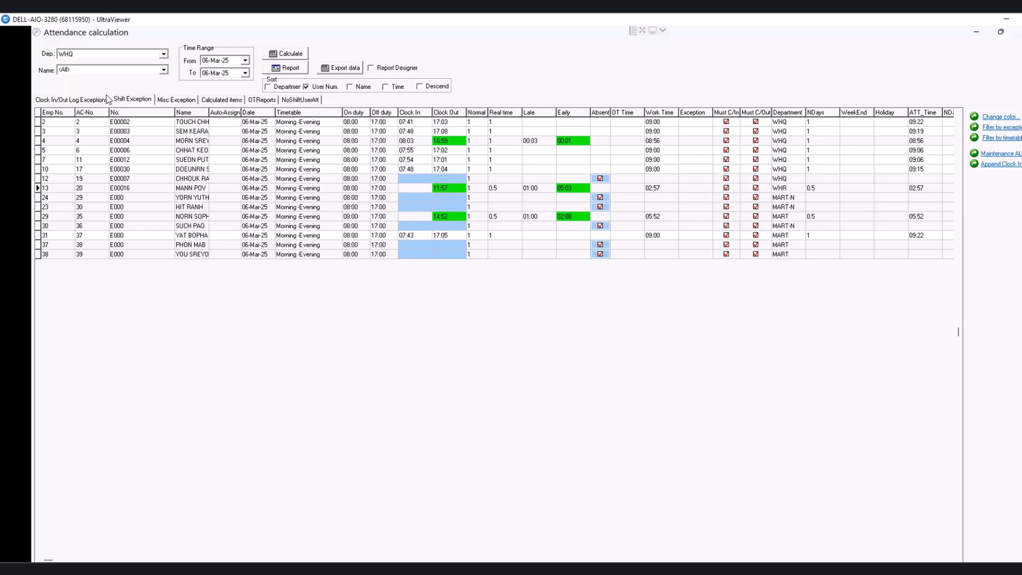
pyautogui.click(164, 70)
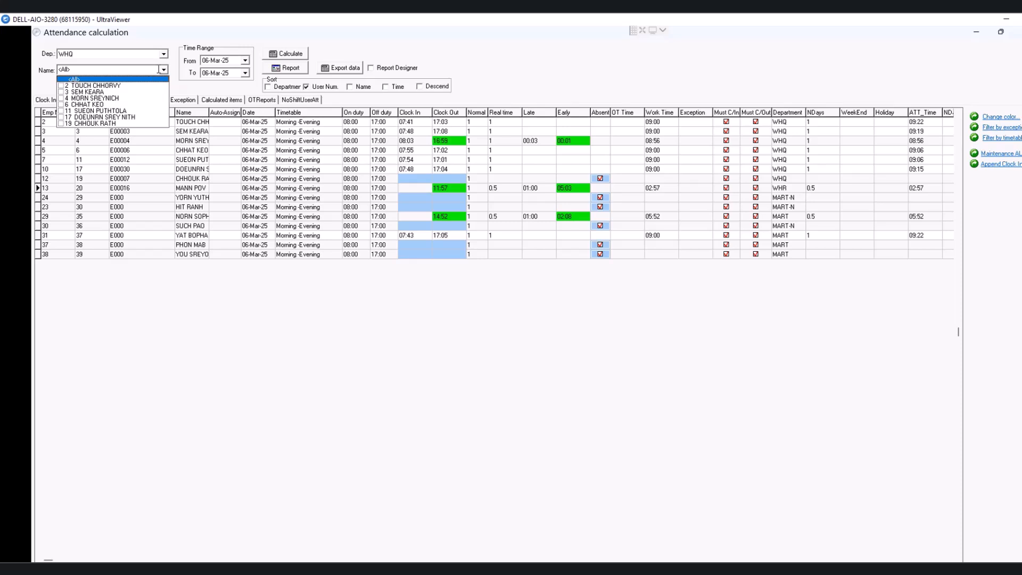
# - Calculate the 06-Mar-25 attendance of only the first listed employee in the WHR department
pyautogui.click(164, 54)
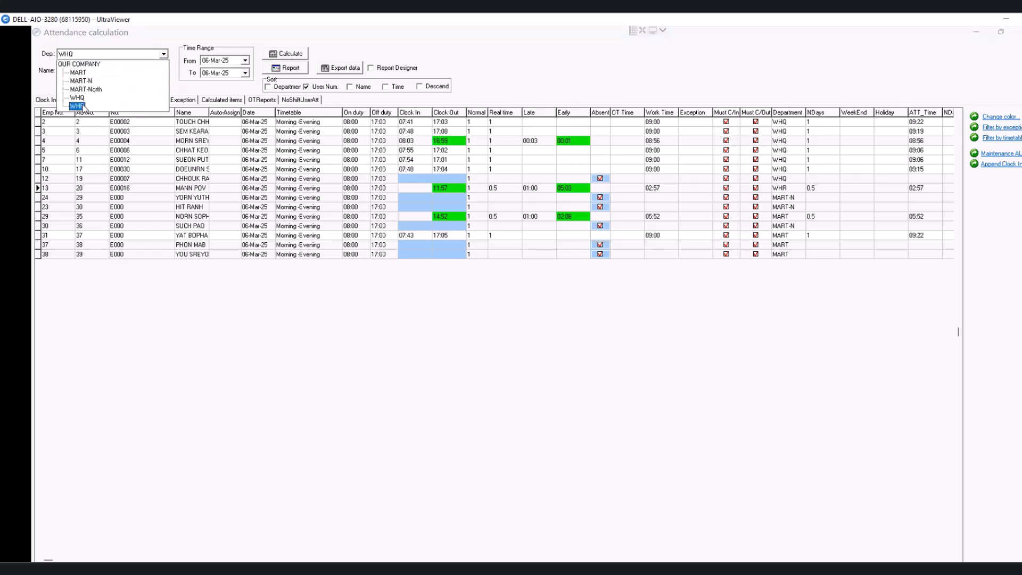
pyautogui.click(77, 104)
pyautogui.click(161, 70)
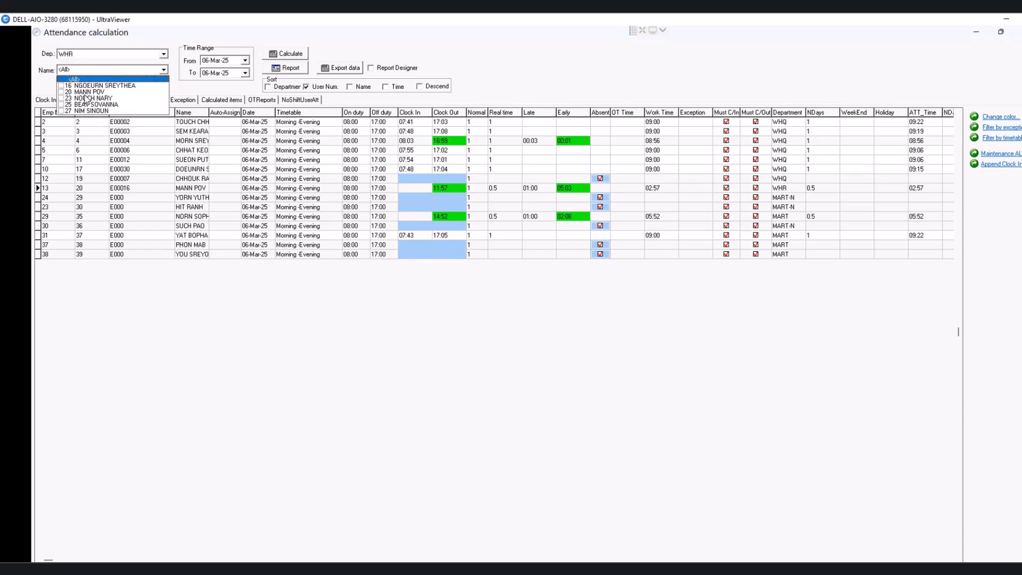
pyautogui.click(91, 86)
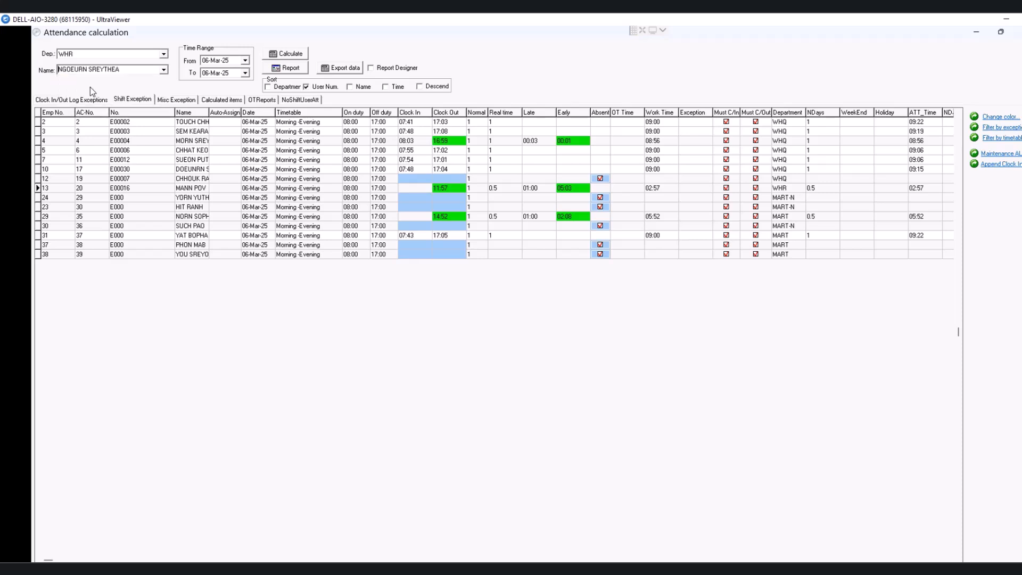
pyautogui.click(290, 55)
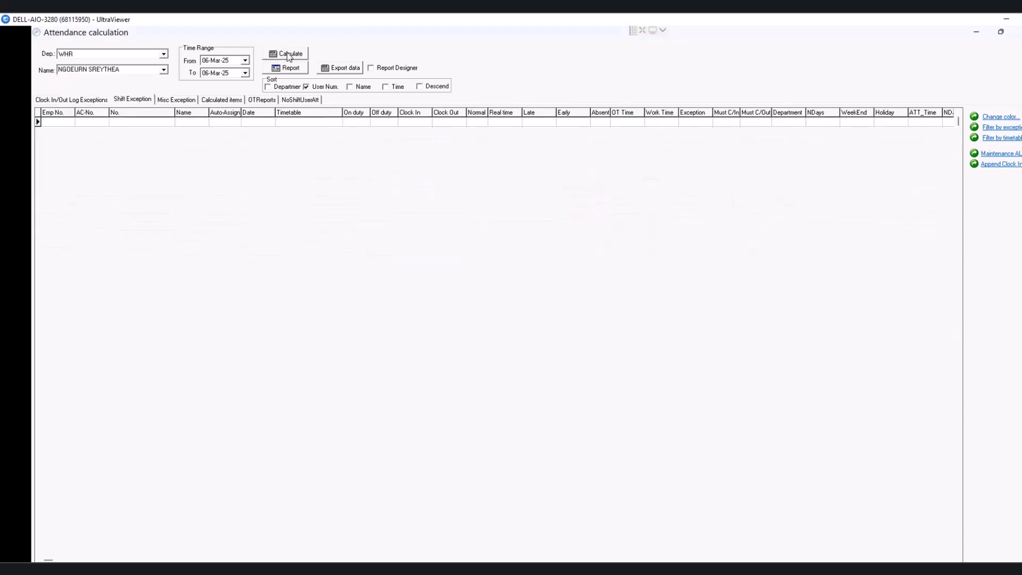
pyautogui.click(289, 55)
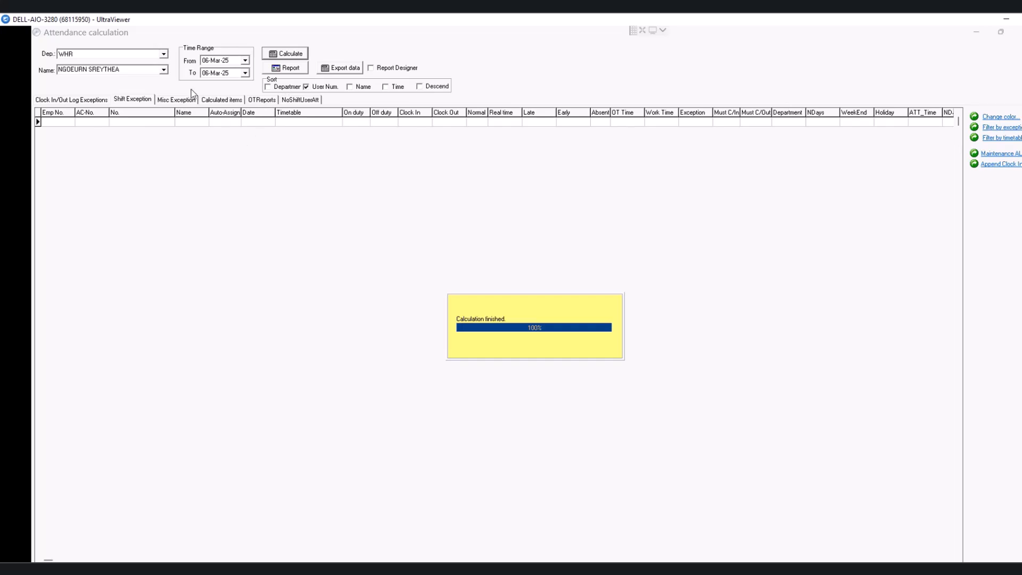
# - Calculate the 06-Mar-25 attendance of the second listed employee in the WHR department and review the record
pyautogui.click(168, 70)
pyautogui.click(167, 70)
pyautogui.click(167, 70)
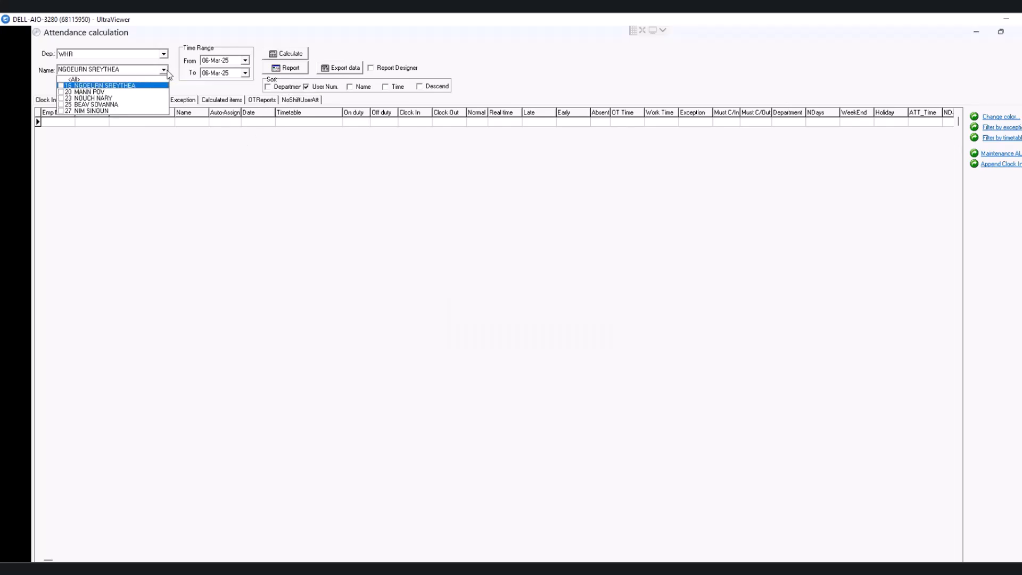
pyautogui.click(101, 92)
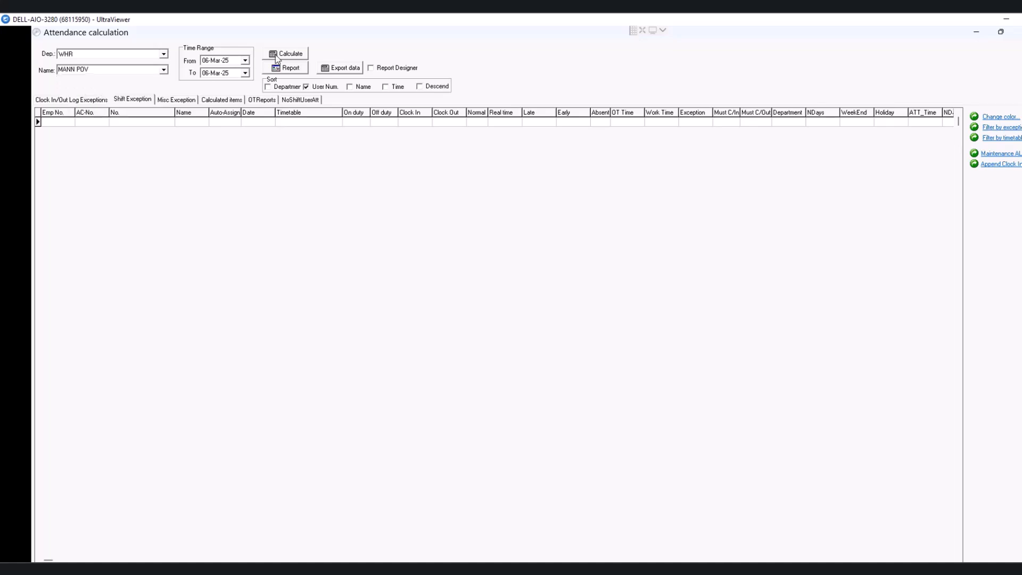
pyautogui.click(297, 56)
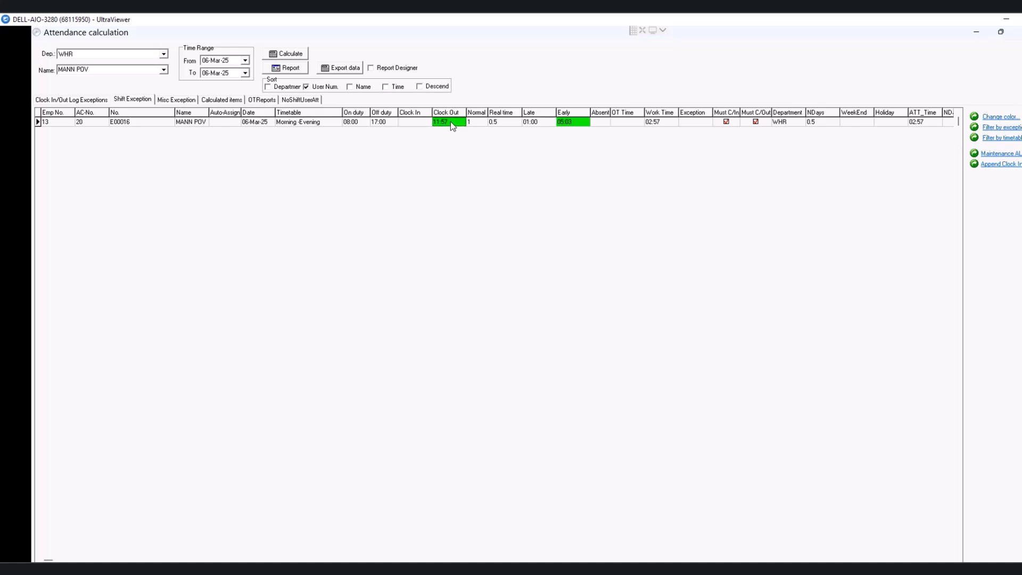
# - Calculate the 06-Mar-25 attendance of the fourth listed WHR employee and of the last listed one, each separately
pyautogui.click(164, 70)
pyautogui.click(110, 106)
pyautogui.click(292, 56)
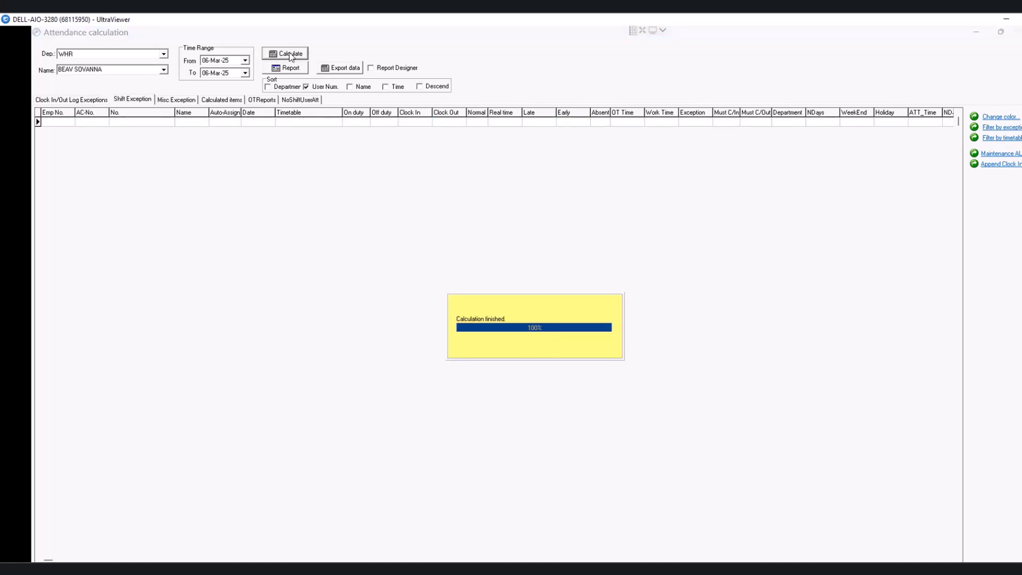
pyautogui.click(165, 69)
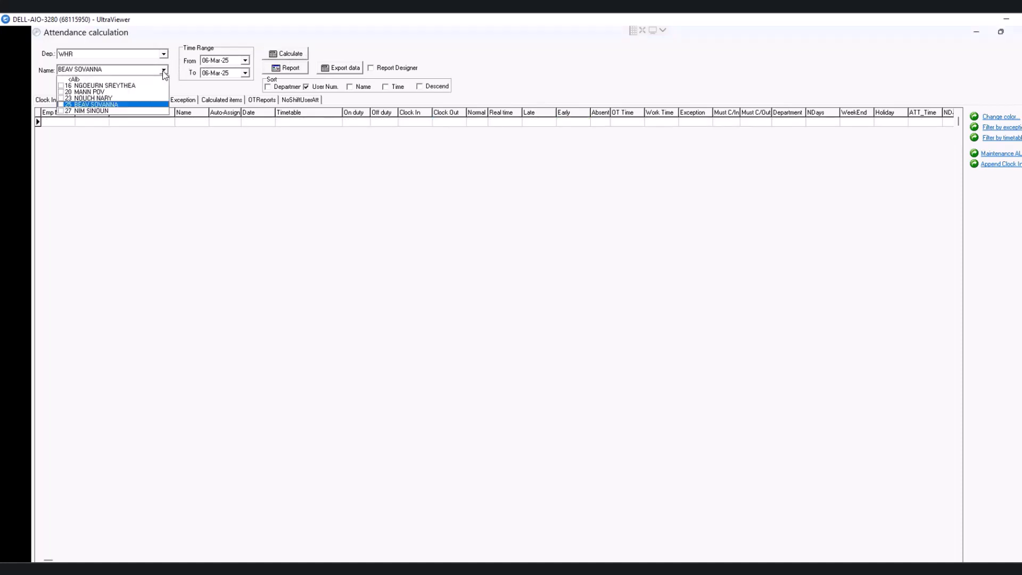
pyautogui.click(91, 111)
pyautogui.click(294, 55)
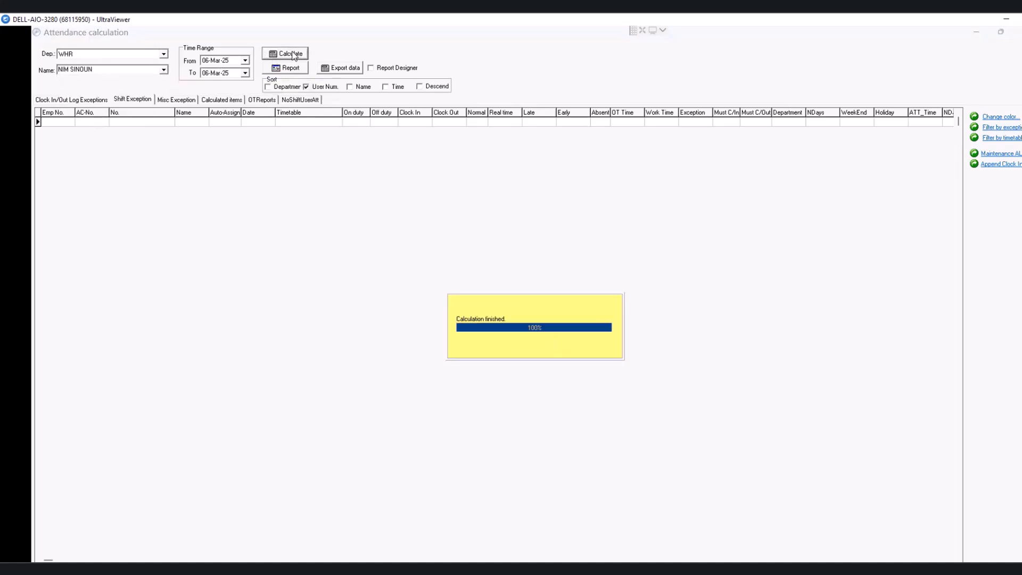
pyautogui.click(294, 55)
# - Reset the employee filter to All and calculate the 06-Mar-25 attendance for the whole WHR department
pyautogui.click(164, 71)
pyautogui.click(104, 86)
pyautogui.click(164, 69)
pyautogui.click(80, 79)
pyautogui.click(292, 55)
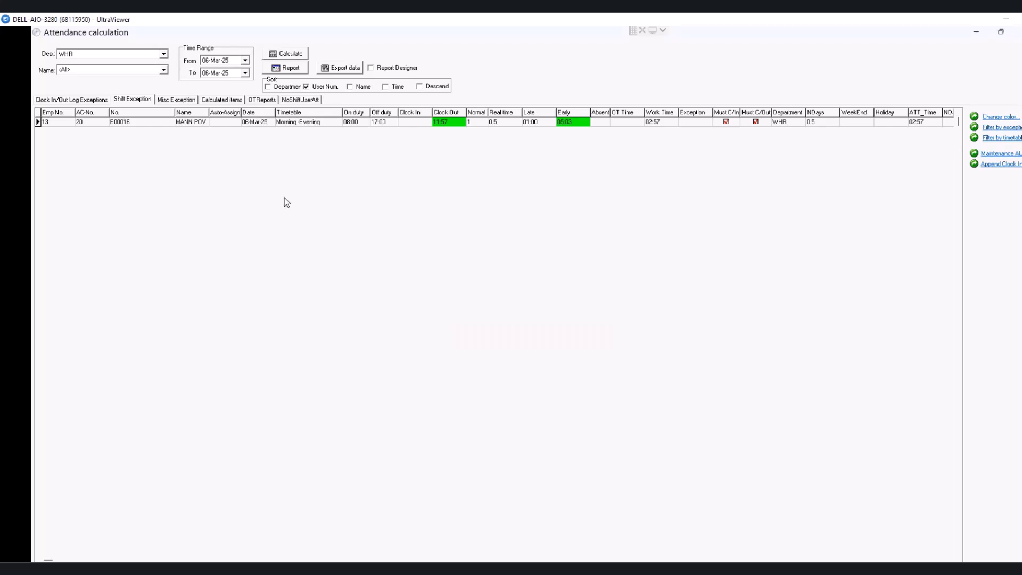
# - Set the department to OUR COMPANY and recalculate the 06-Mar-25 attendance for all employees
pyautogui.click(164, 53)
pyautogui.press('Return')
pyautogui.click(288, 54)
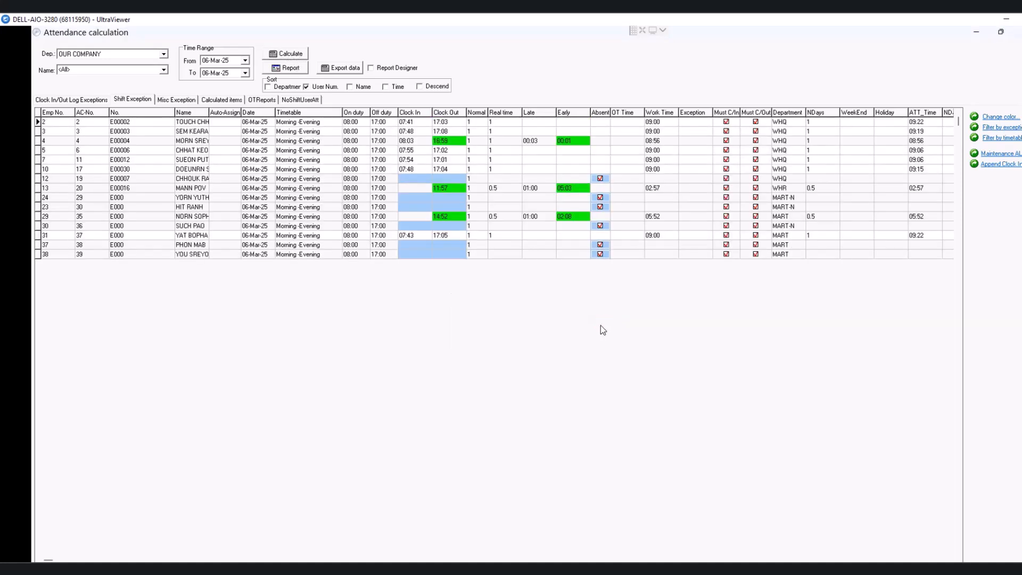